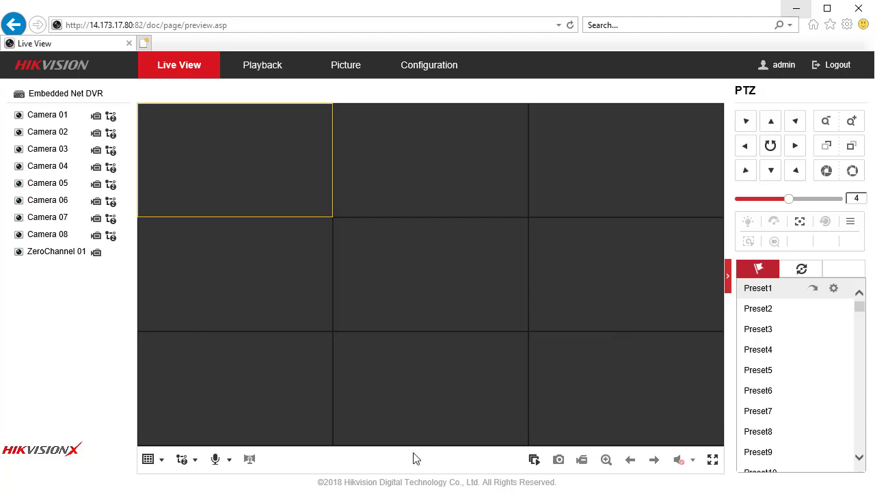
Switch the live view to a single-window layout and show Camera 01 in it
click(151, 460)
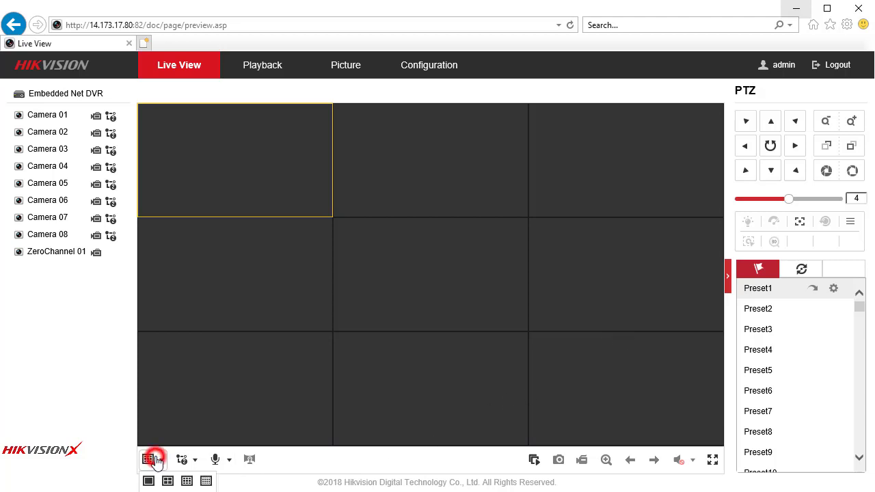
click(148, 481)
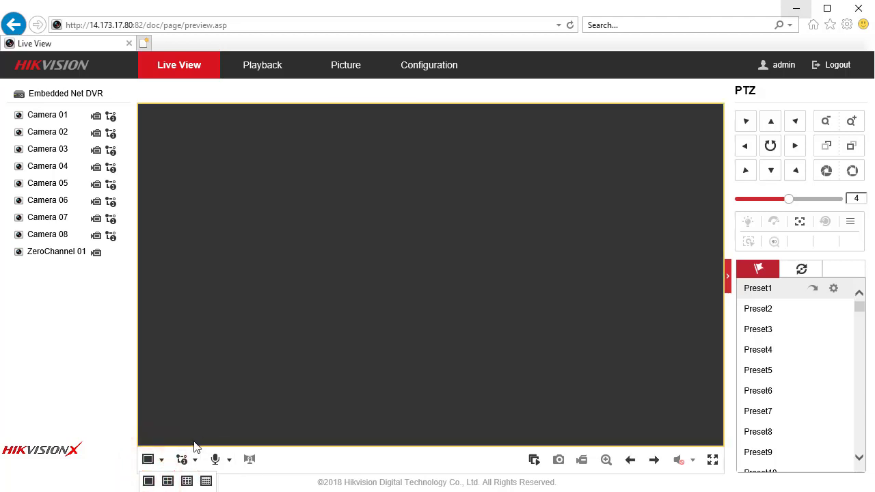
double_click(63, 115)
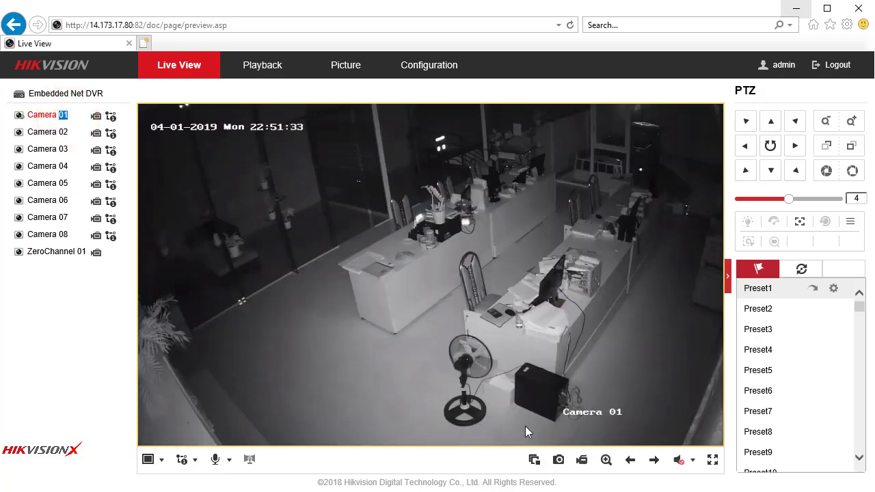
Capture a snapshot of Camera 01's live view and try to open its saved location, allowing the program to run
click(559, 460)
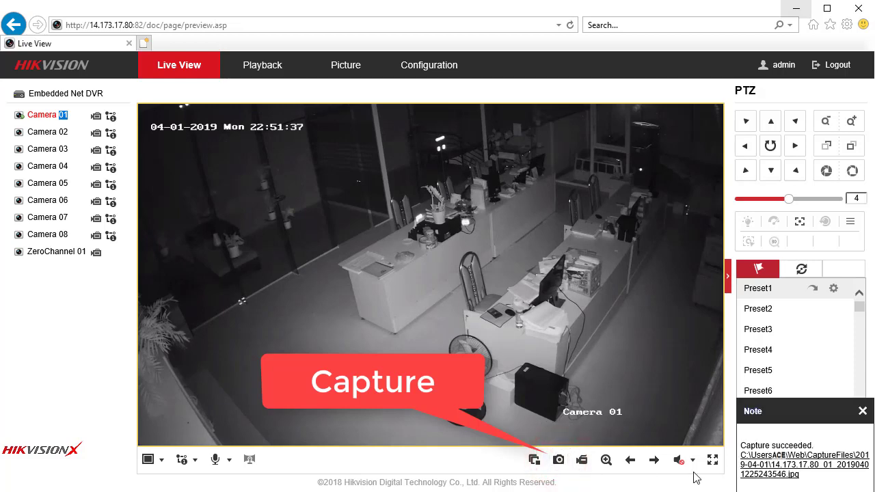
click(760, 457)
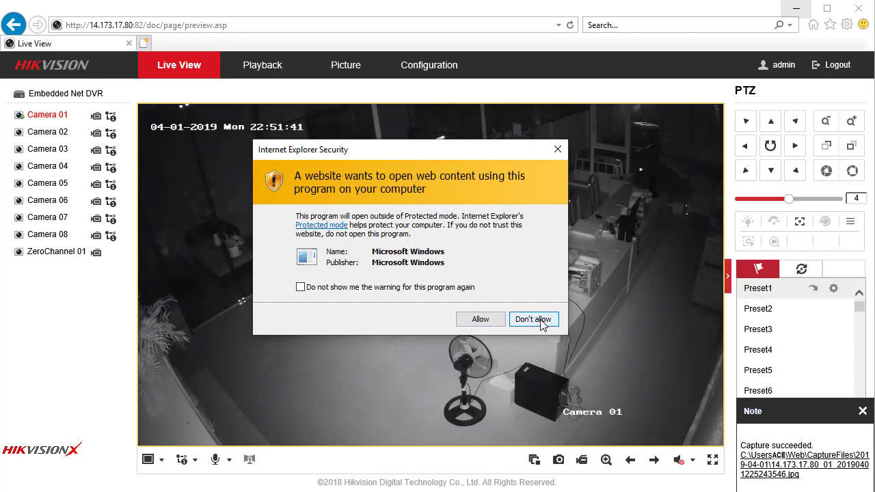
click(478, 320)
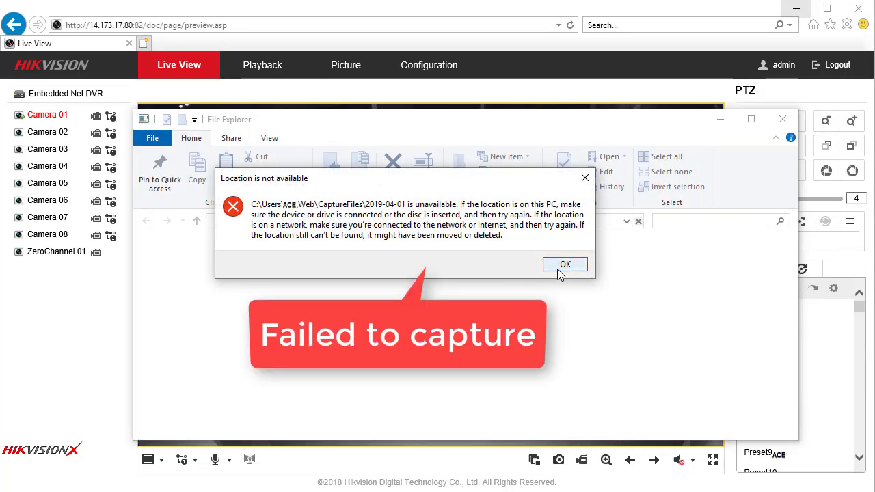
click(558, 265)
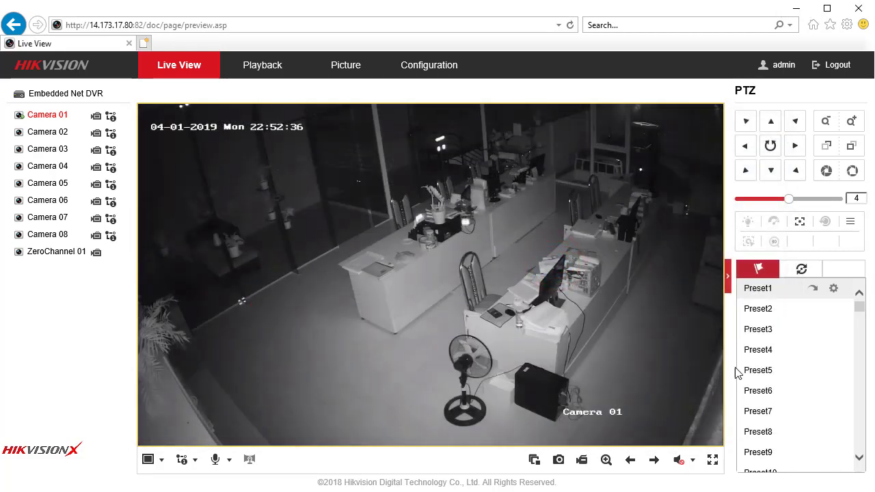
Record a short live clip of Camera 01, try to open its saved location, and dismiss the note
click(581, 460)
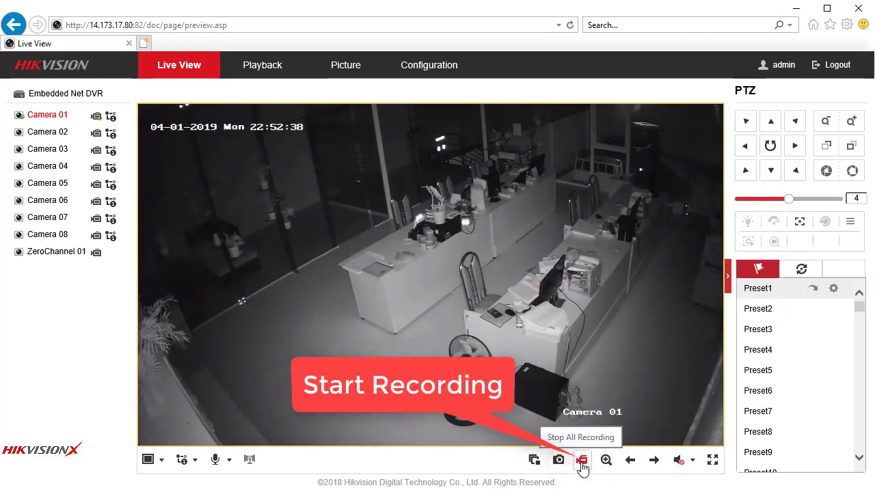
click(581, 460)
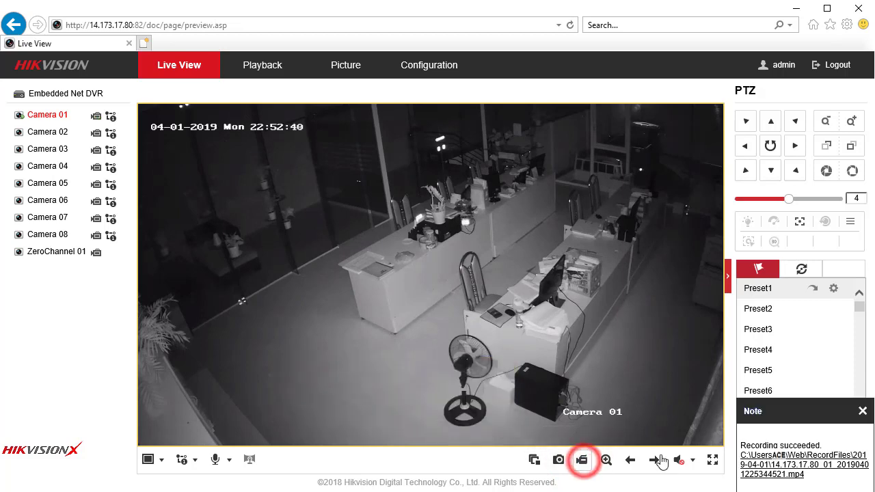
click(766, 457)
click(480, 319)
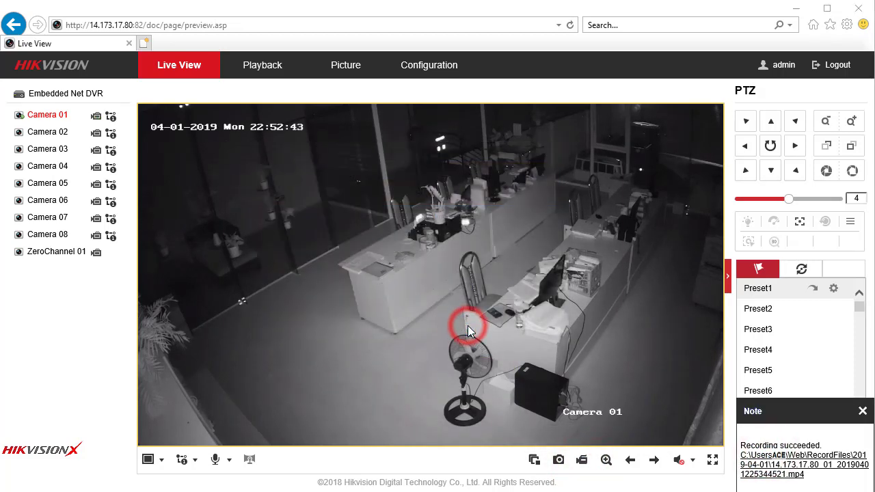
click(566, 265)
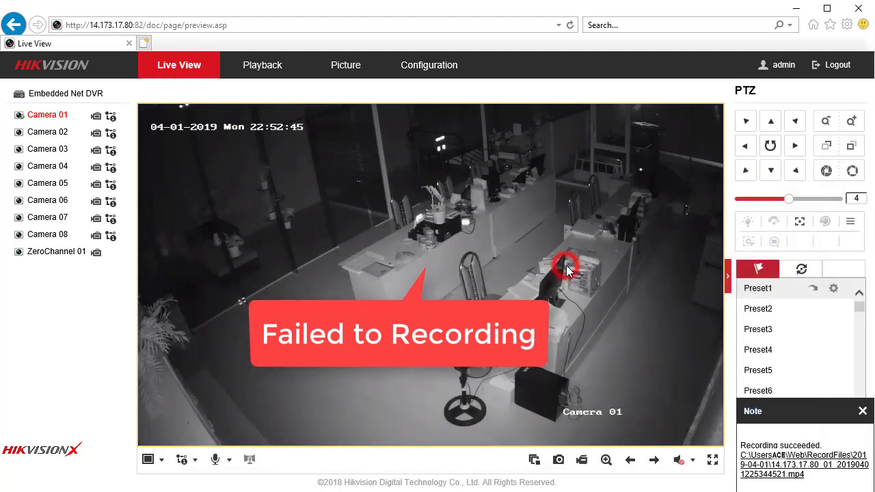
click(862, 411)
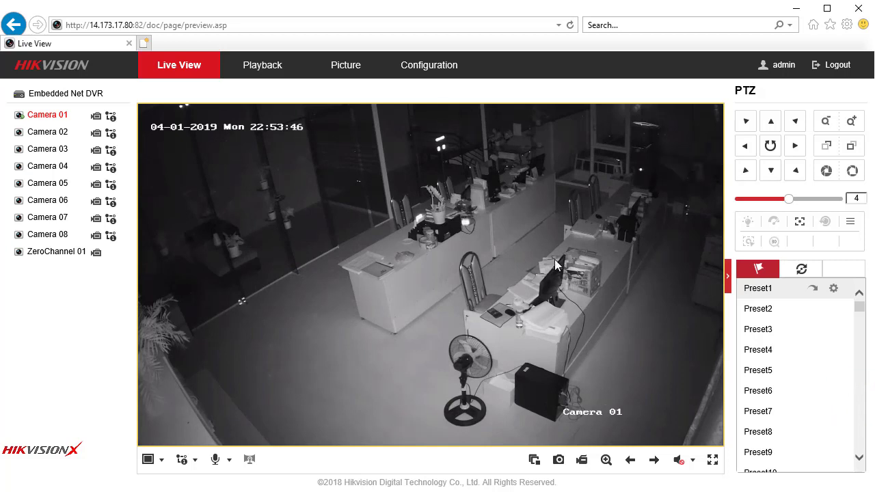
Play back Camera 01's recording from 2019-04-01 in a single-window layout
click(271, 65)
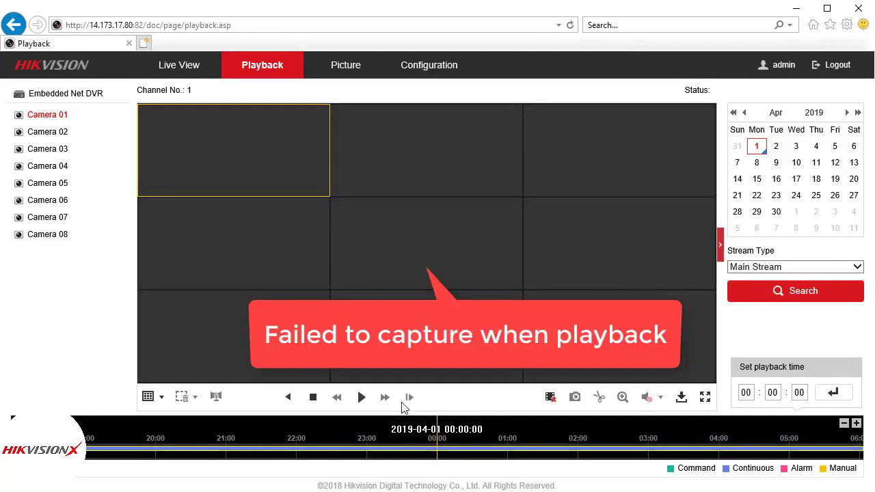
click(362, 399)
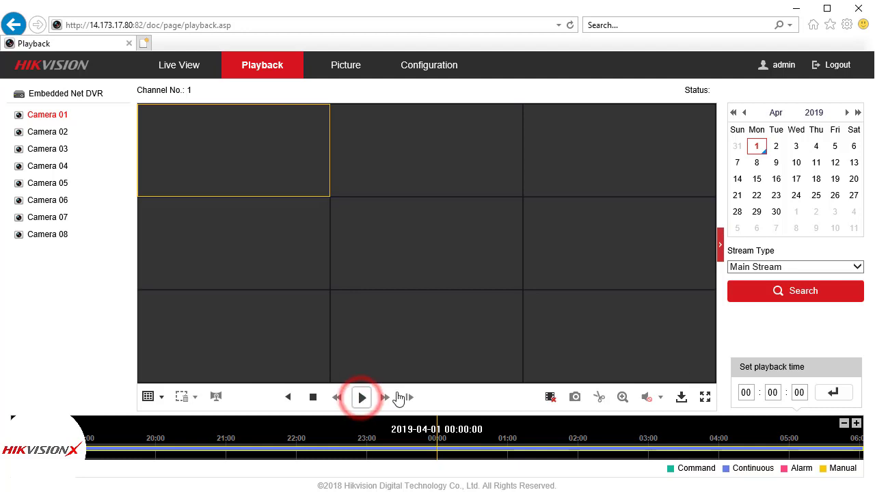
click(161, 396)
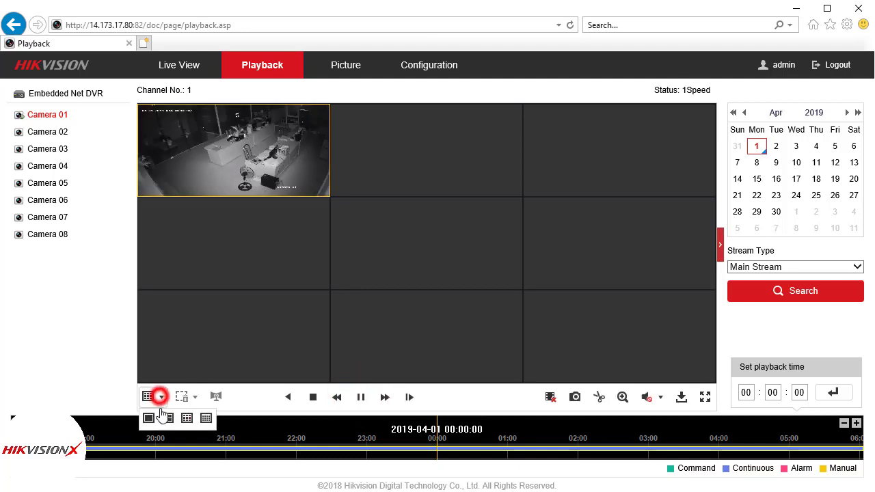
click(149, 417)
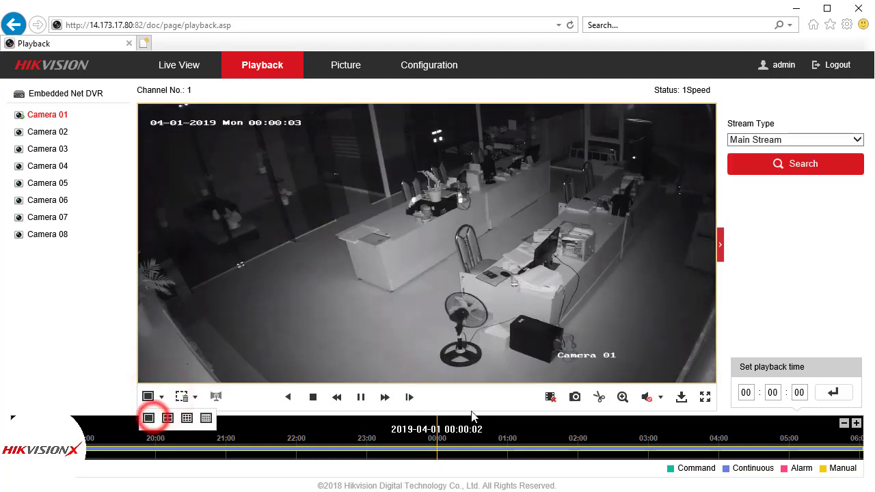
Capture a snapshot from Camera 01's playback and try to open its saved location, allowing the program to run
click(576, 399)
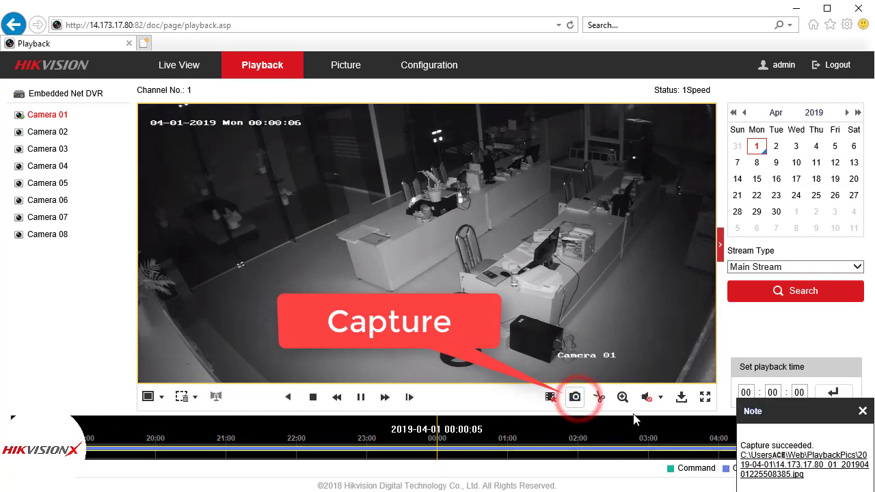
click(765, 457)
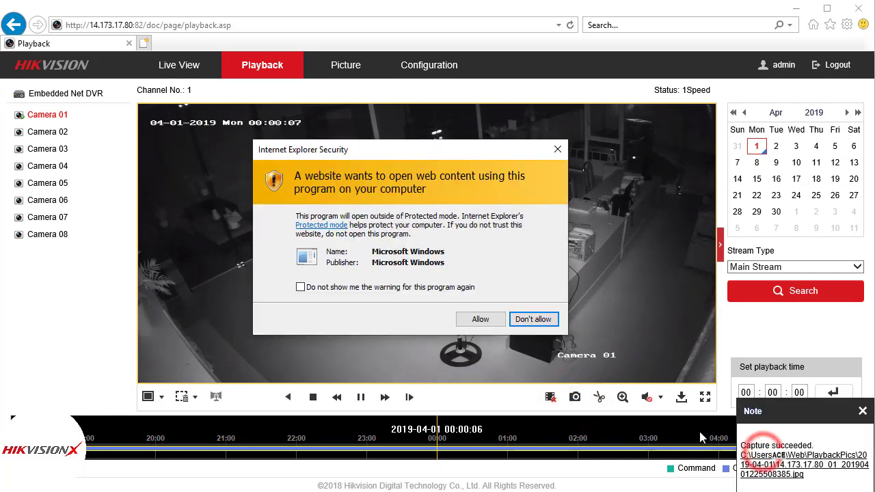
click(462, 318)
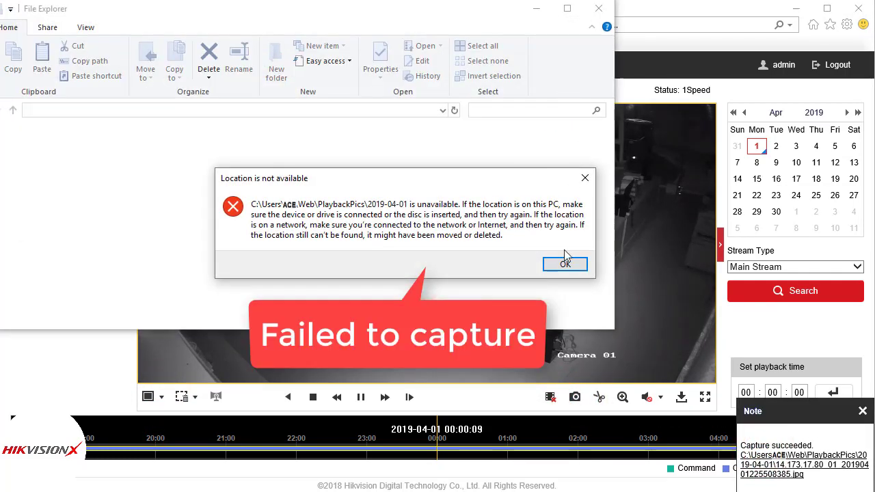
click(565, 266)
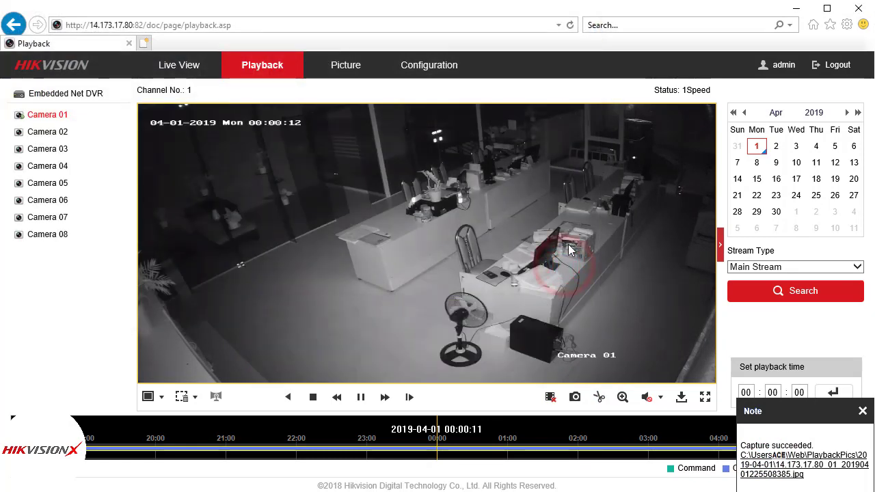
Clip a short segment of Camera 01's playback and try to open the saved clip's location
click(599, 398)
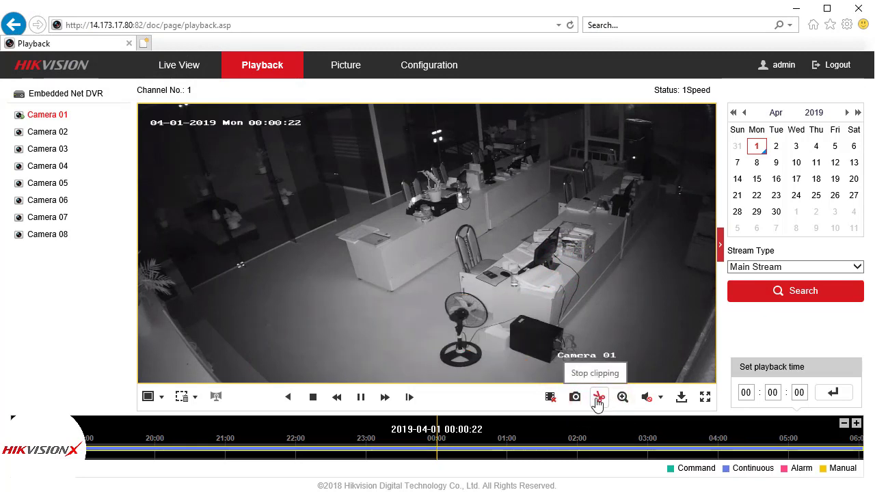
click(600, 399)
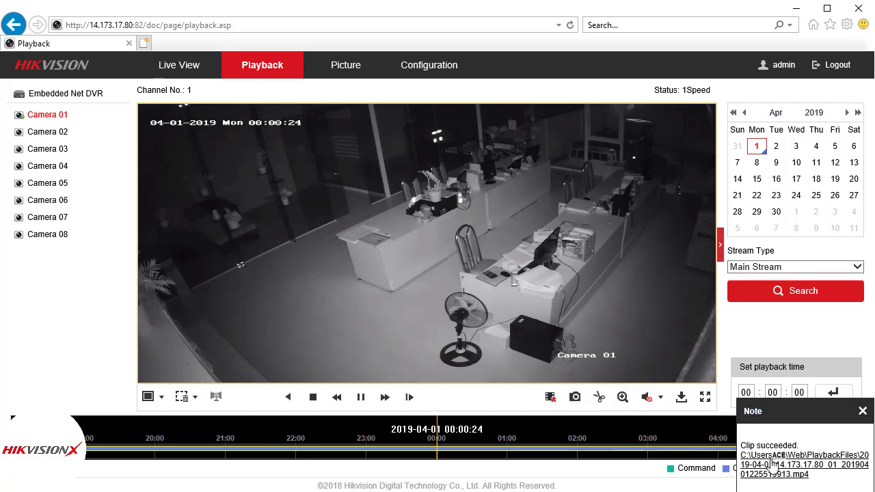
click(769, 460)
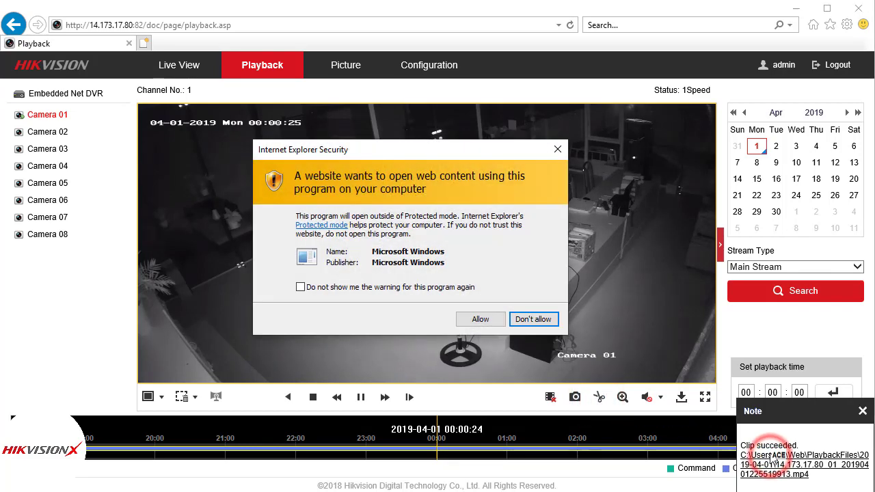
click(480, 320)
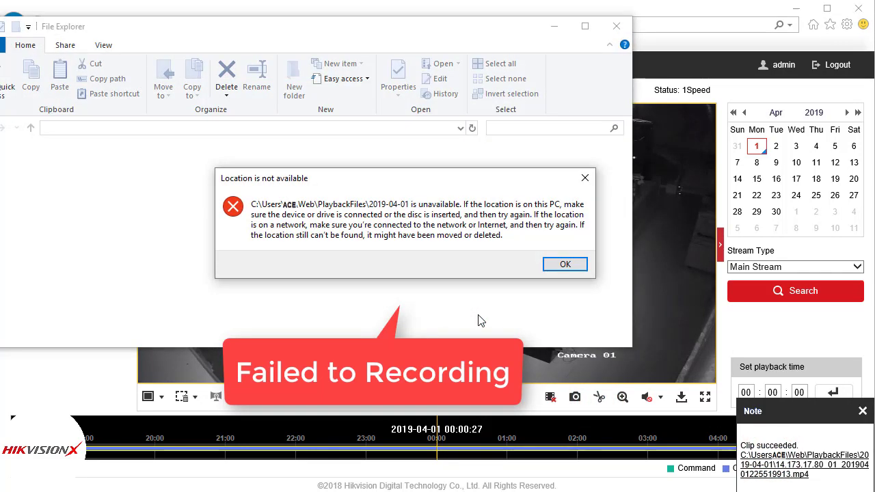
click(556, 266)
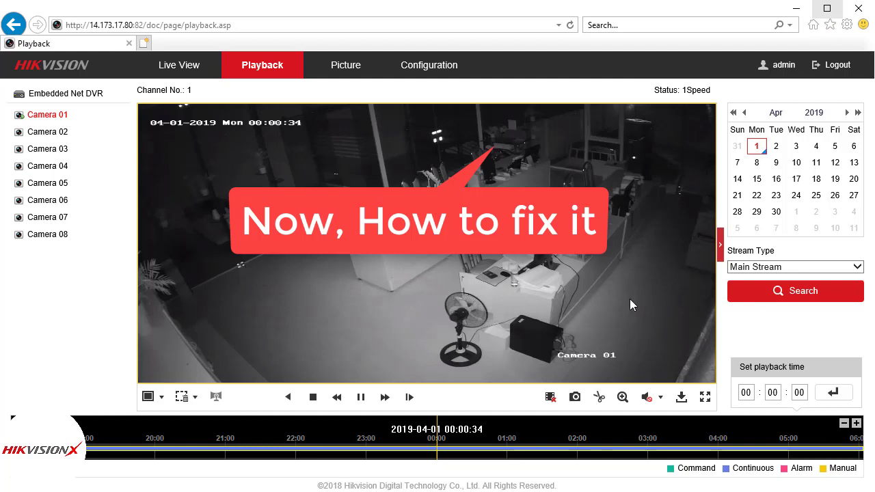
click(848, 25)
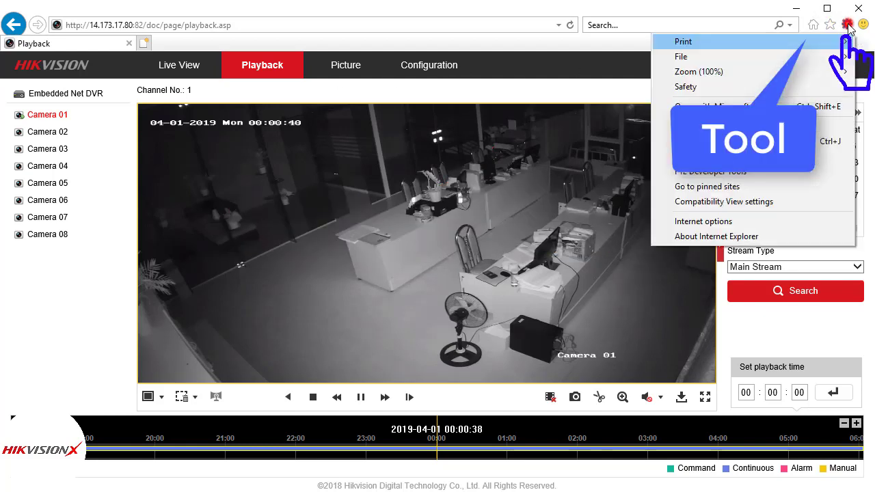
click(688, 225)
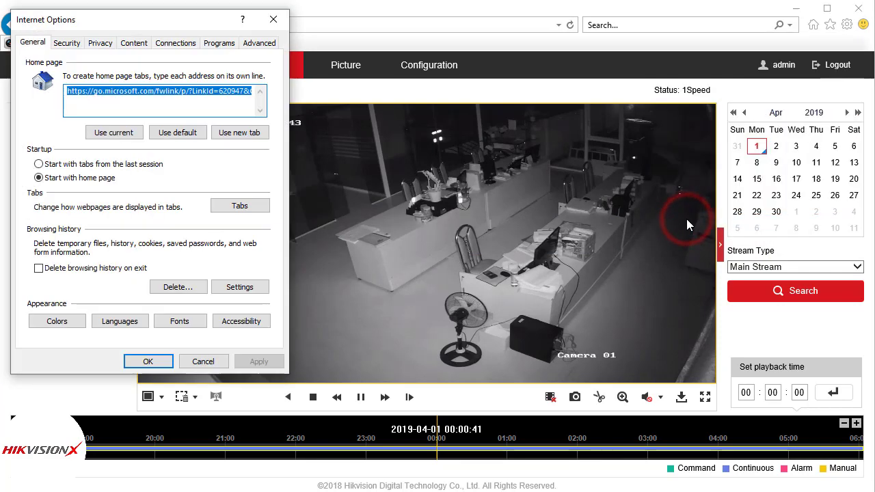
click(65, 43)
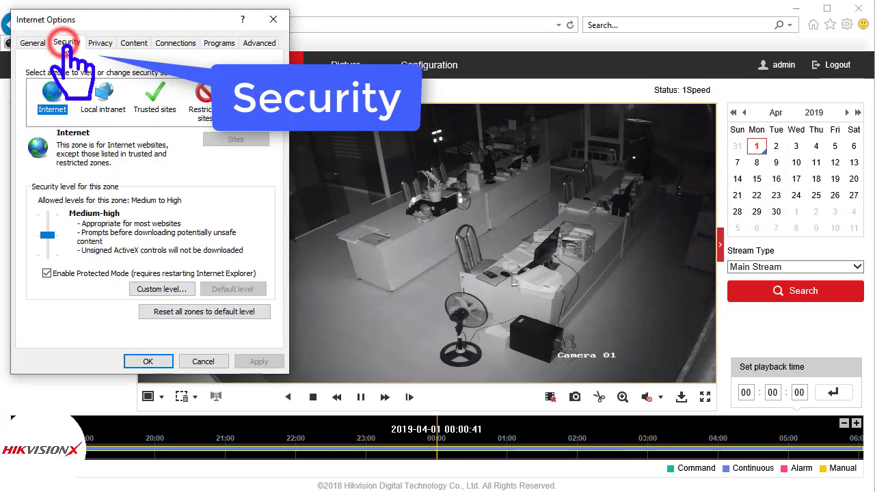
click(156, 98)
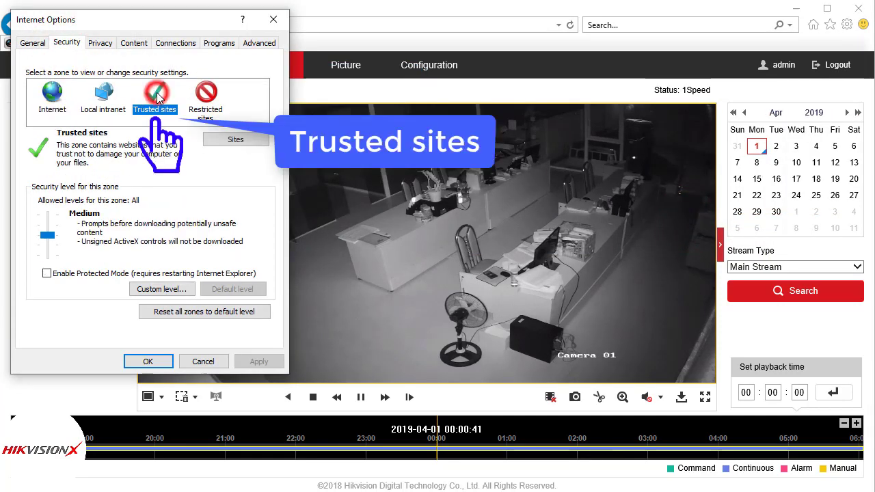
click(223, 140)
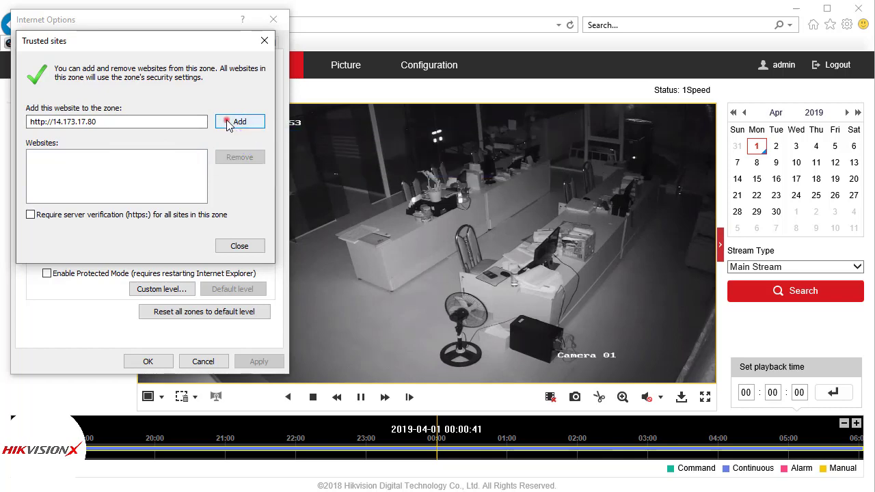
click(224, 123)
click(239, 247)
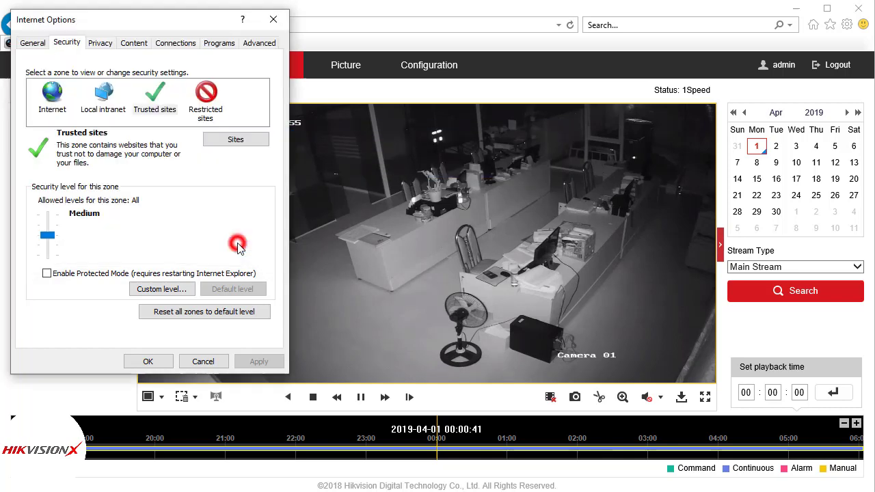
click(149, 362)
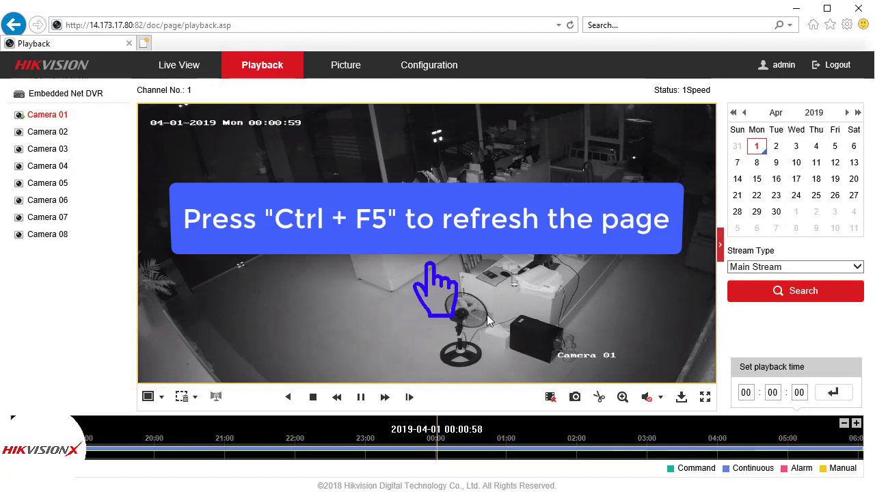
Force a full refresh of the playback page and set its layout to a single window
key(ctrl+F5)
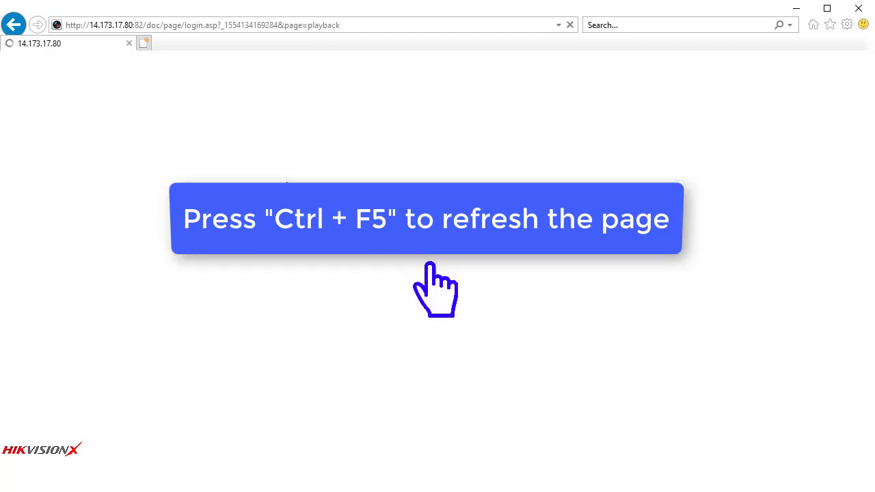
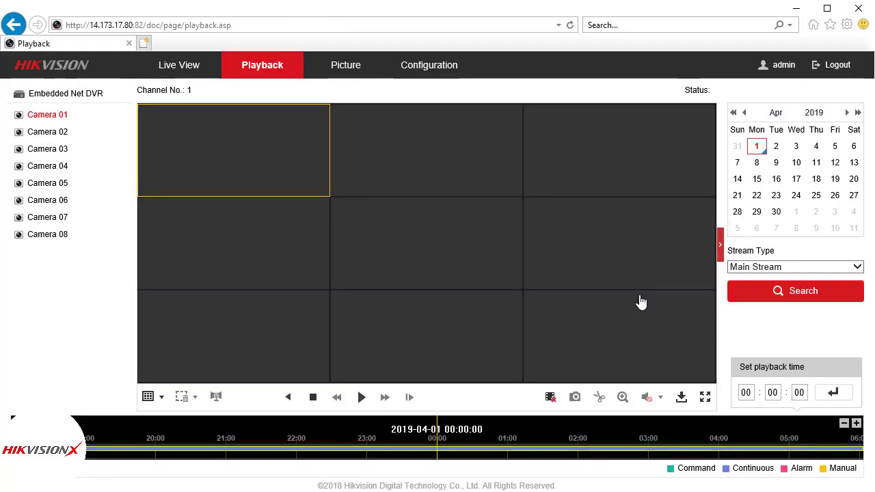
click(162, 397)
click(149, 417)
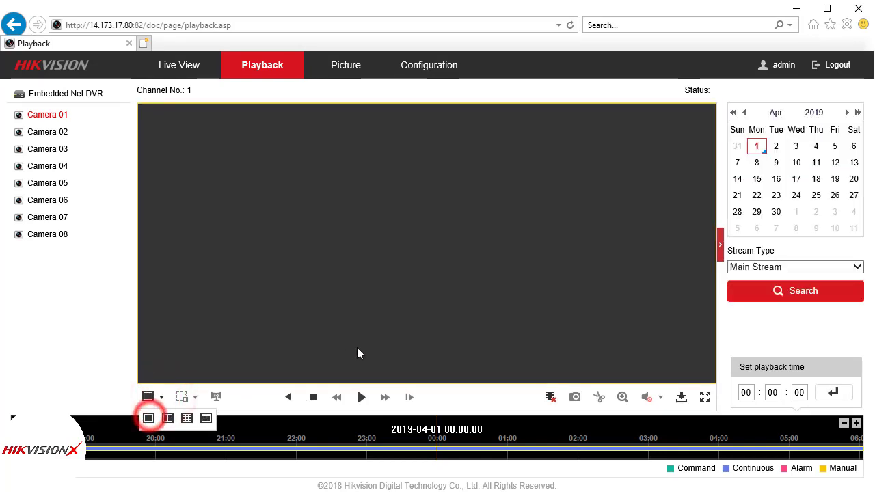
Play Camera 01's 2019-04-01 recording and capture a snapshot from the playback
click(465, 396)
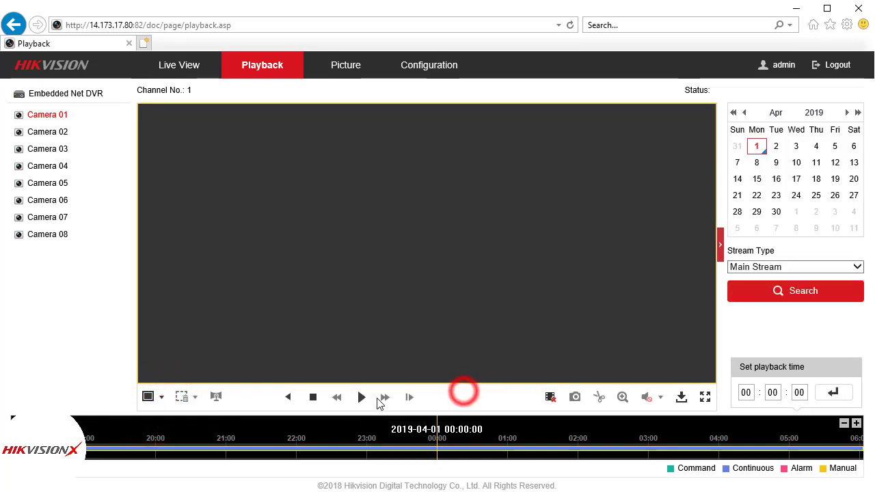
click(361, 396)
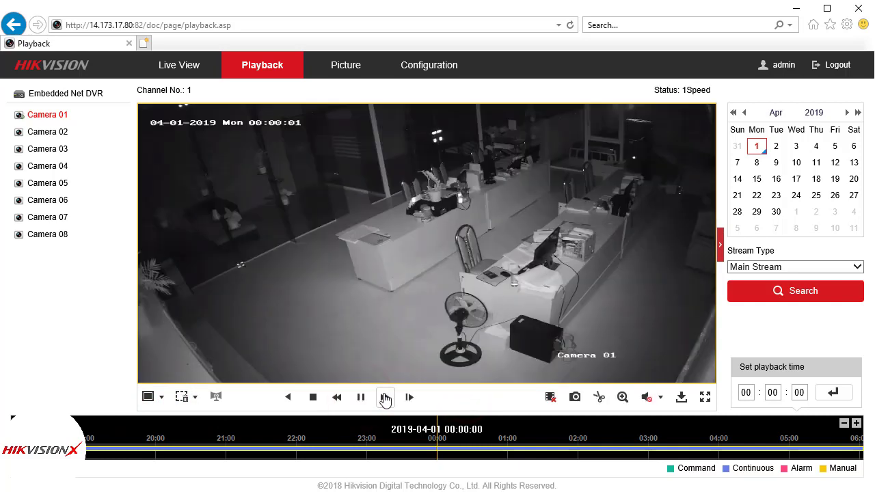
click(574, 403)
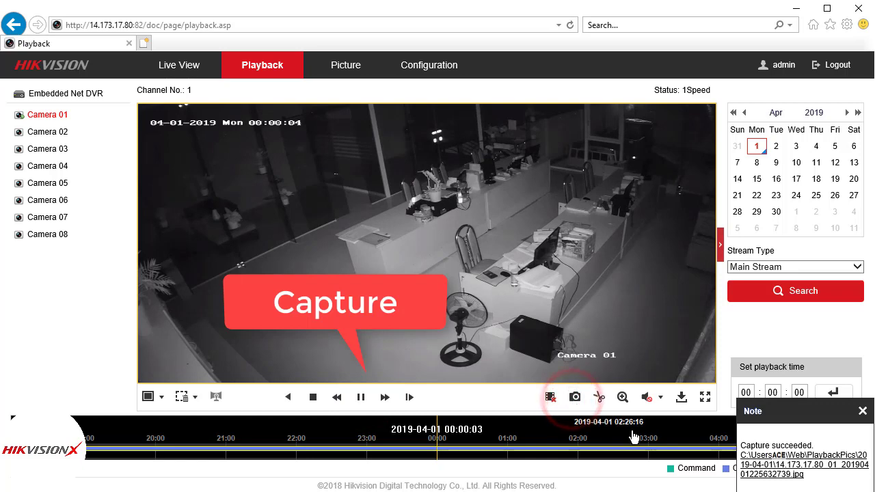
View the captured playback picture from its save folder, then close the picture and minimize the folder
click(764, 456)
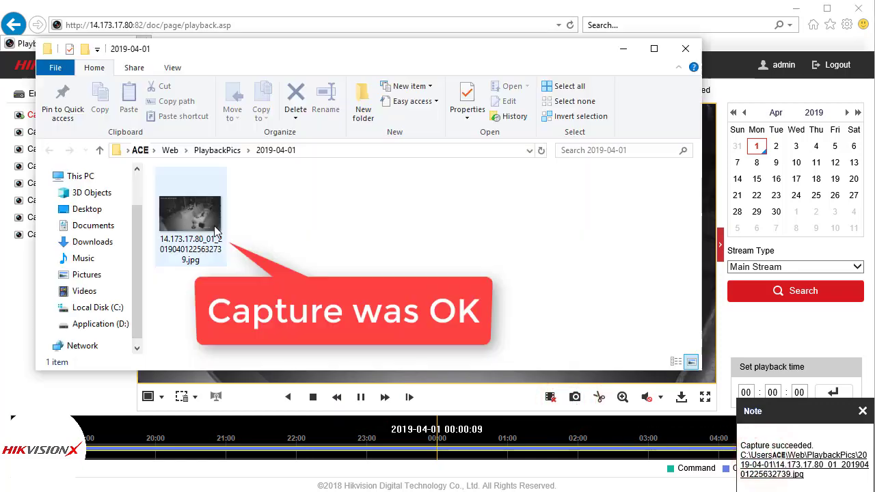
click(192, 216)
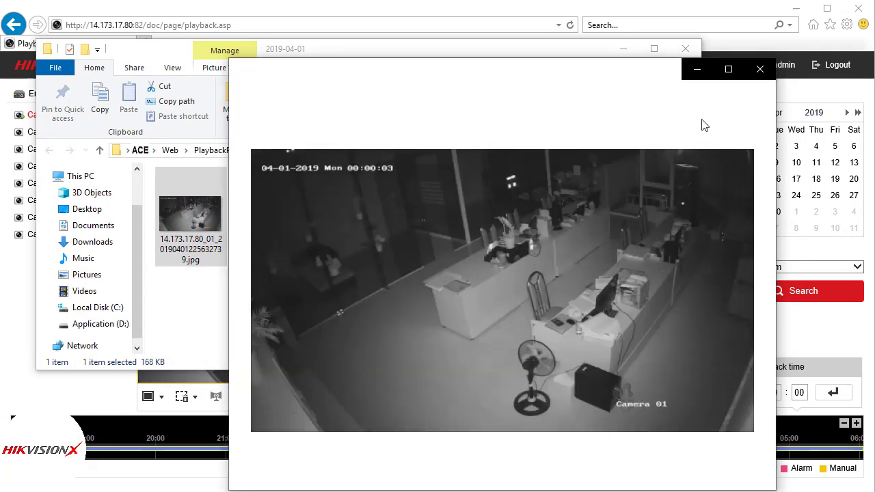
click(759, 69)
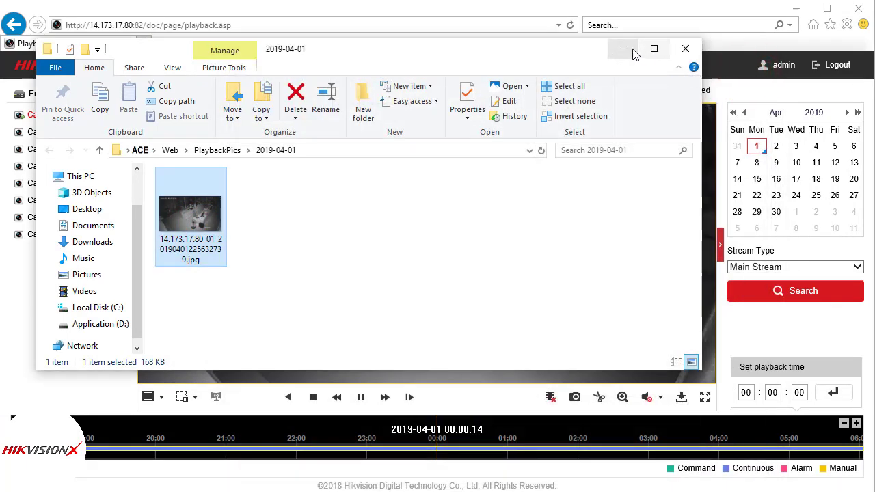
click(633, 52)
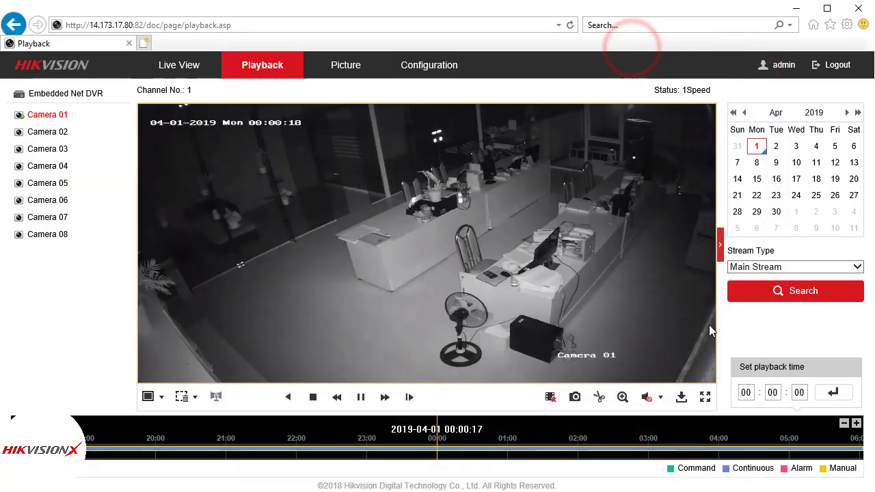
Clip a few seconds of Camera 01's playback and open the folder holding the saved clip
click(600, 399)
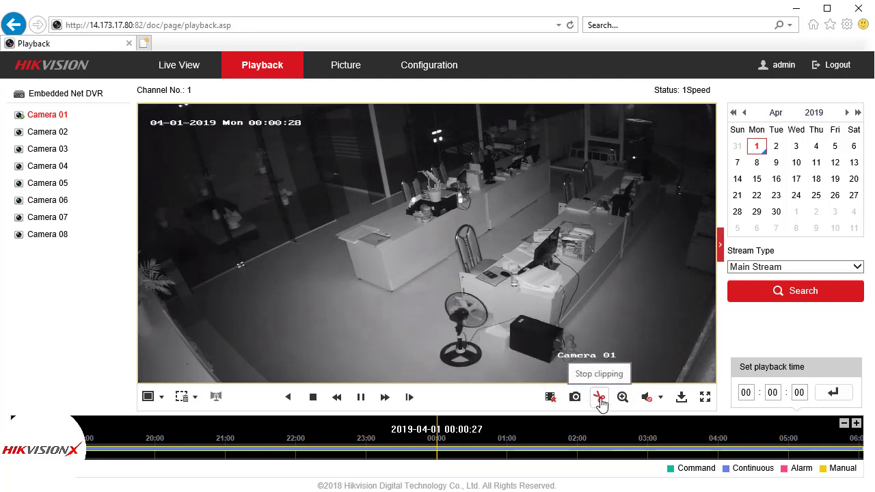
click(600, 399)
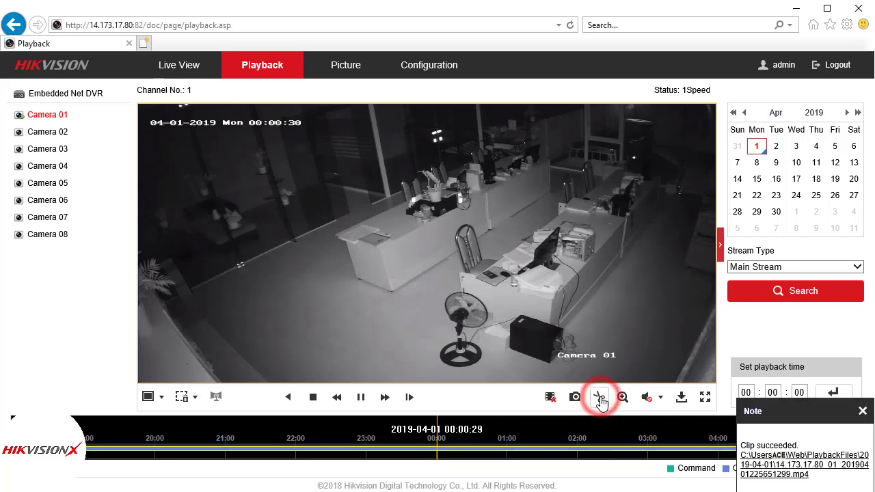
click(764, 457)
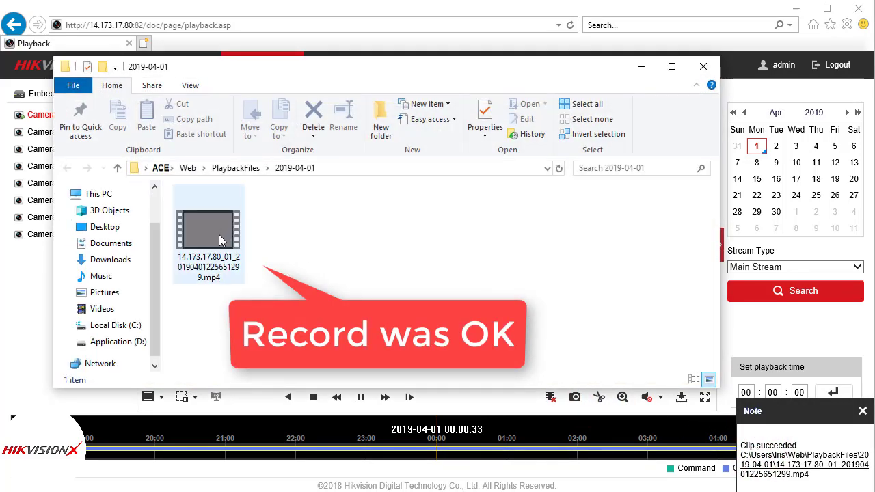
Play the saved playback clip in MPC-HC x64, then close the player and minimize the folder
right_click(210, 229)
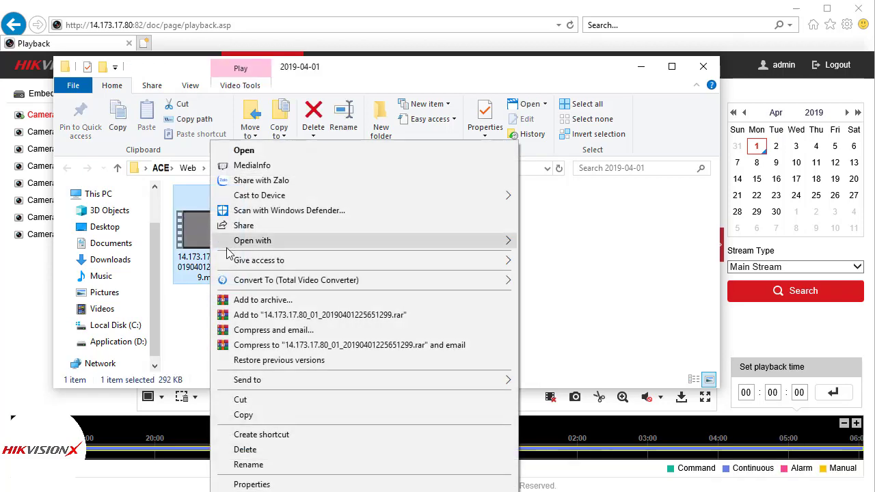
click(267, 240)
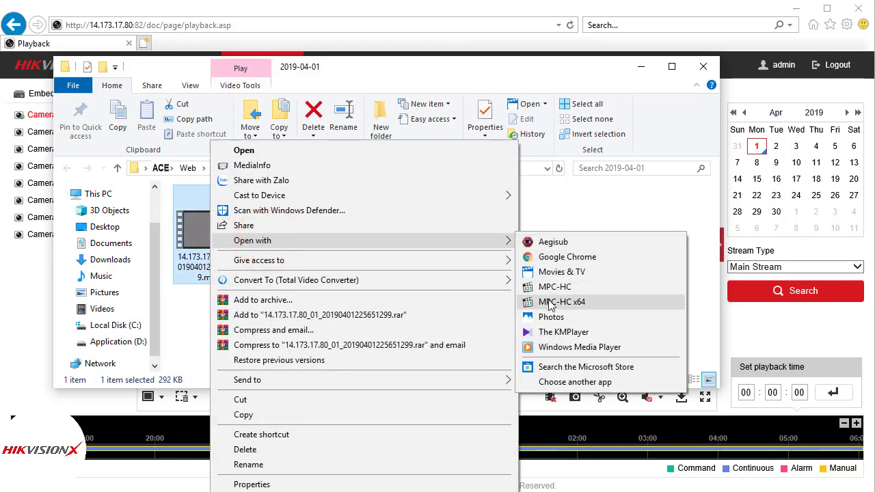
click(551, 302)
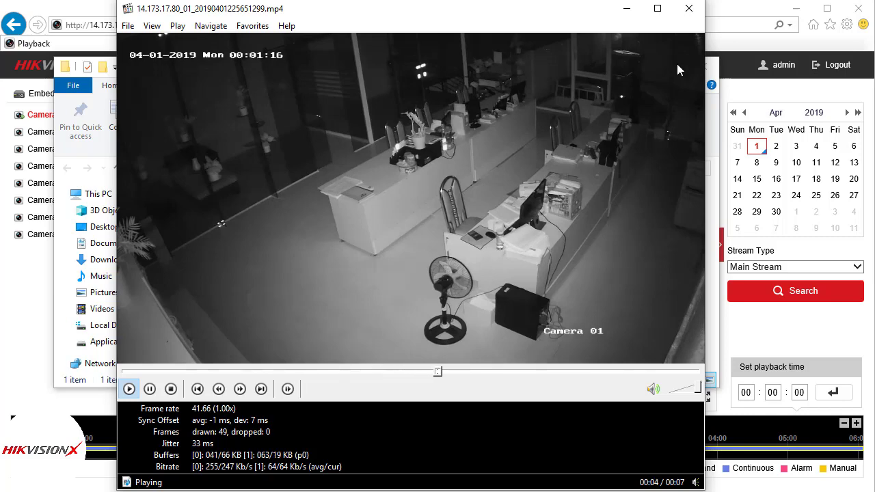
click(688, 9)
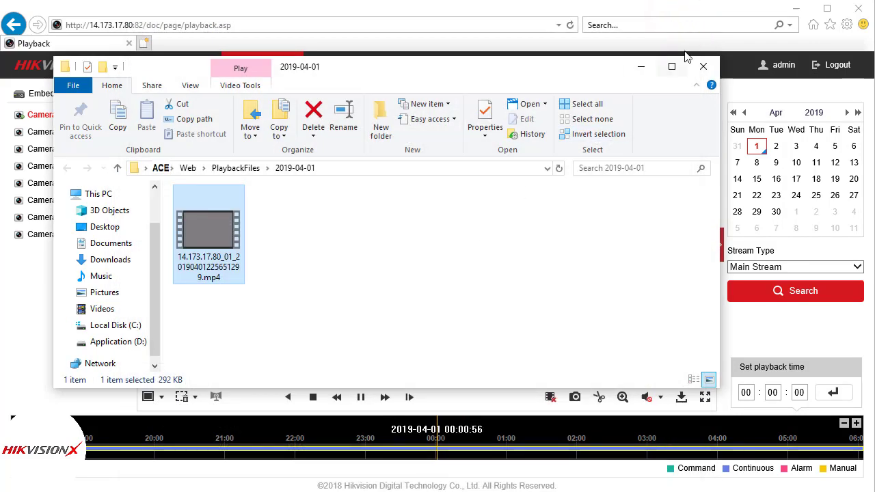
click(646, 66)
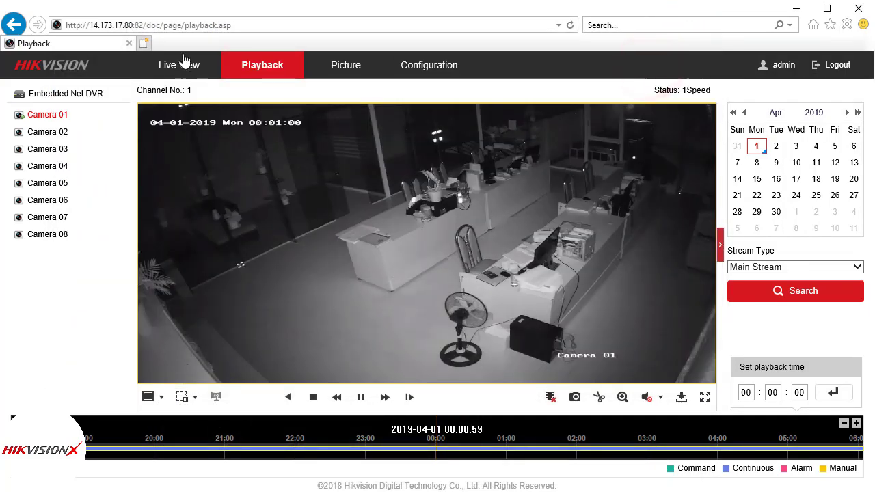
Switch to Live View with a single-window layout and start the live stream of Camera 01
click(183, 65)
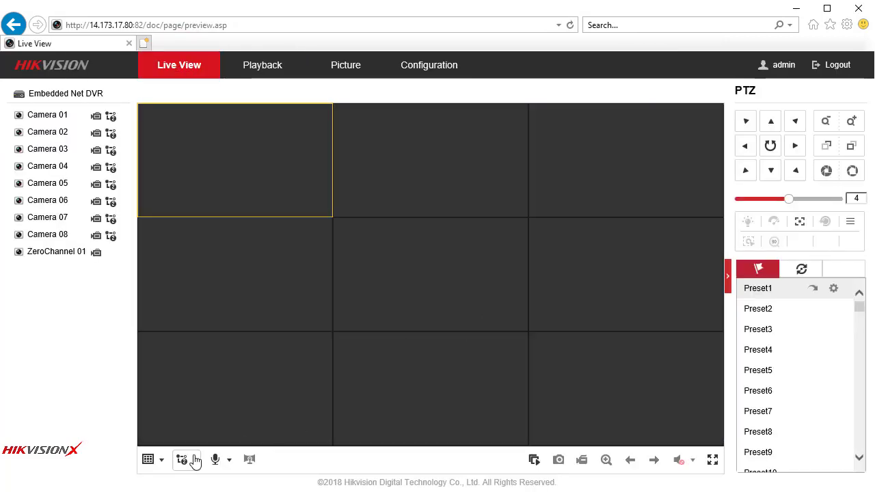
click(163, 459)
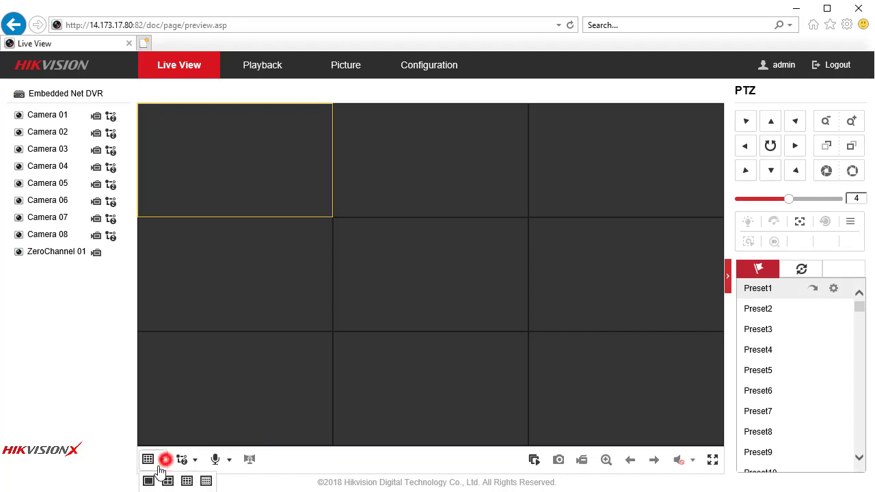
click(149, 480)
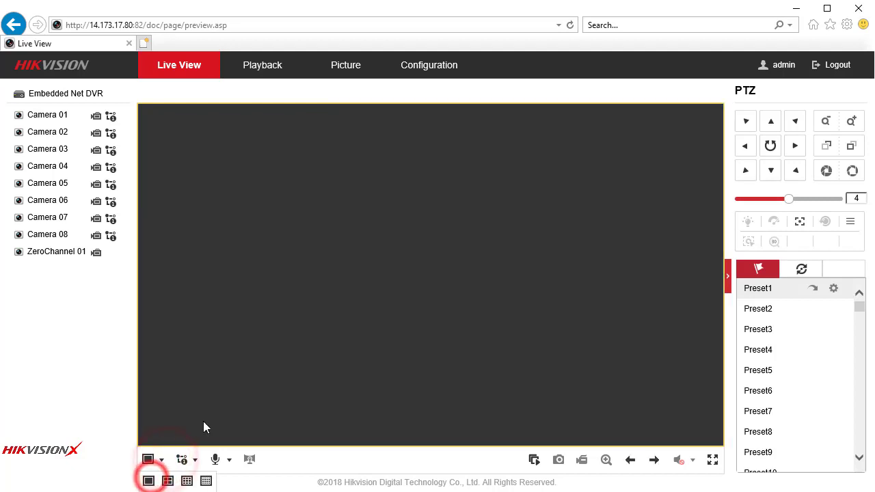
click(534, 460)
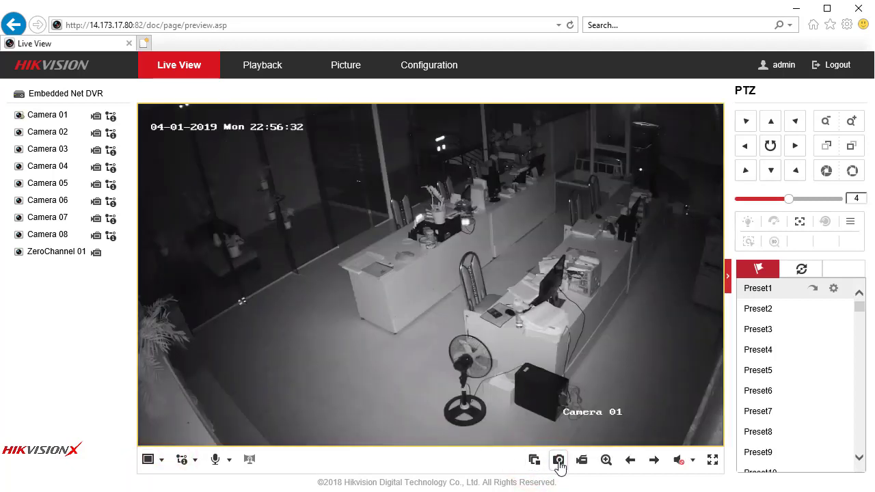
Capture a snapshot of Camera 01's live view and check the saved picture from its folder
click(559, 463)
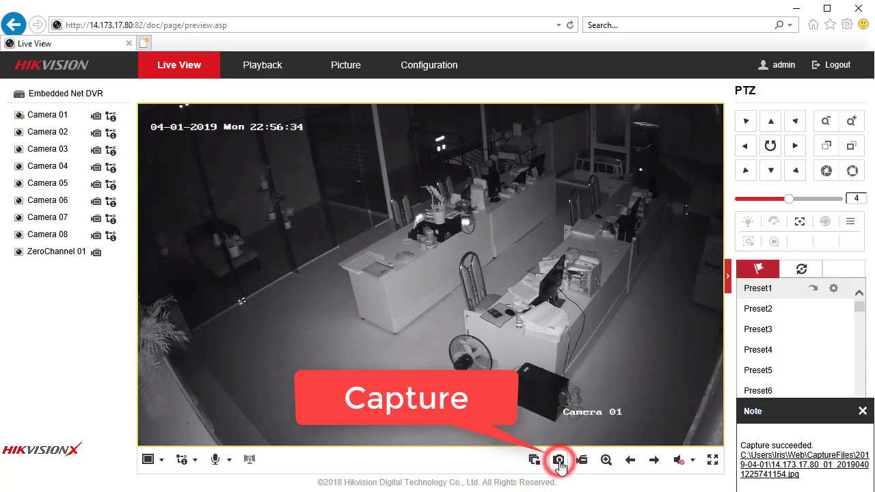
click(796, 457)
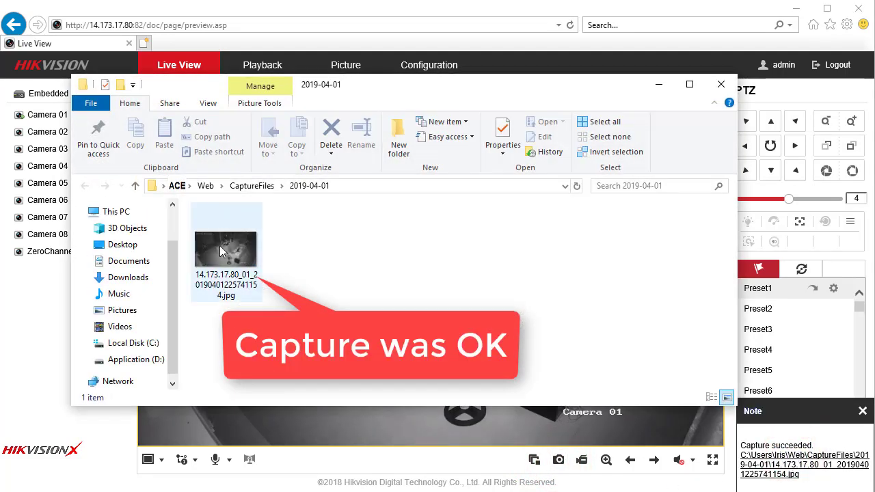
double_click(221, 250)
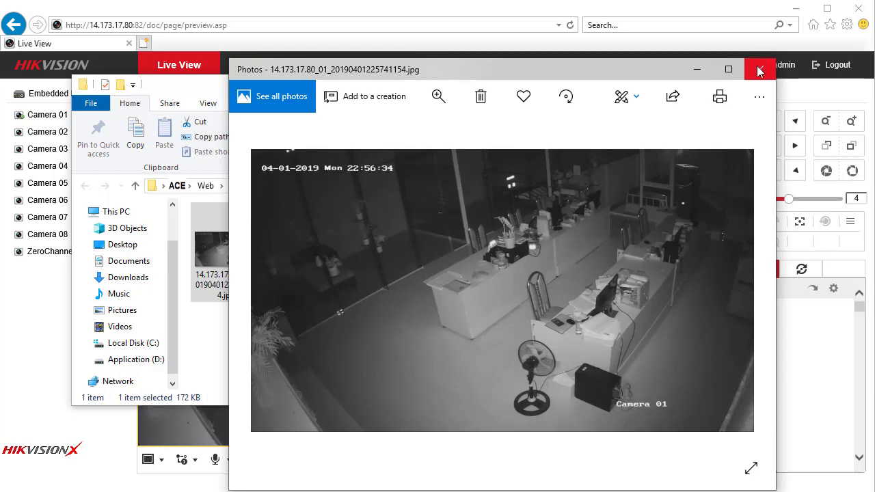
click(759, 69)
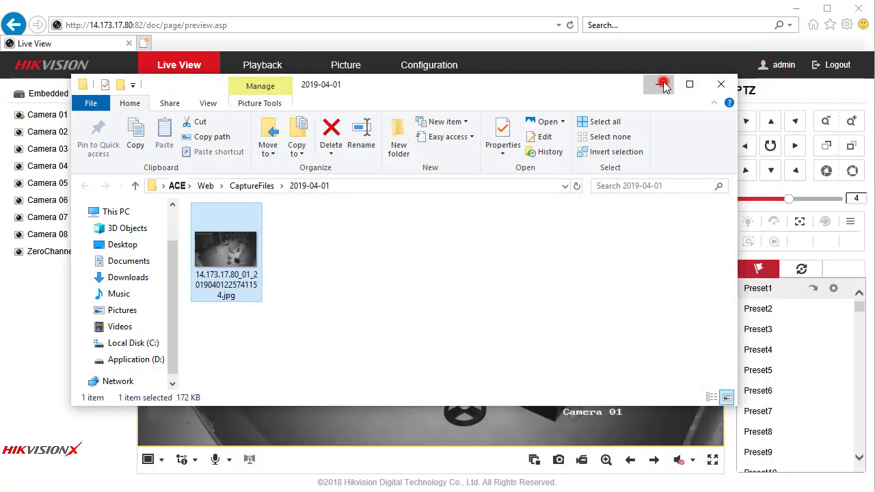
click(664, 85)
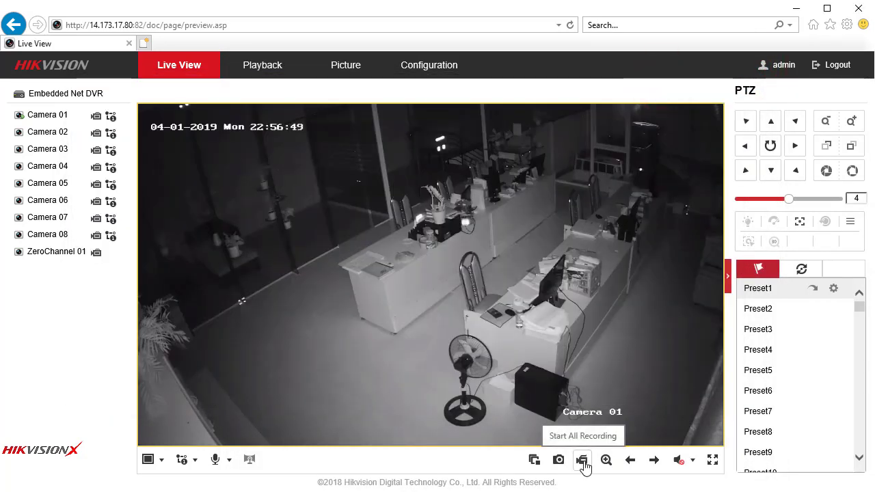
Record a few seconds of Camera 01's live view and open the folder holding the saved recording
click(581, 460)
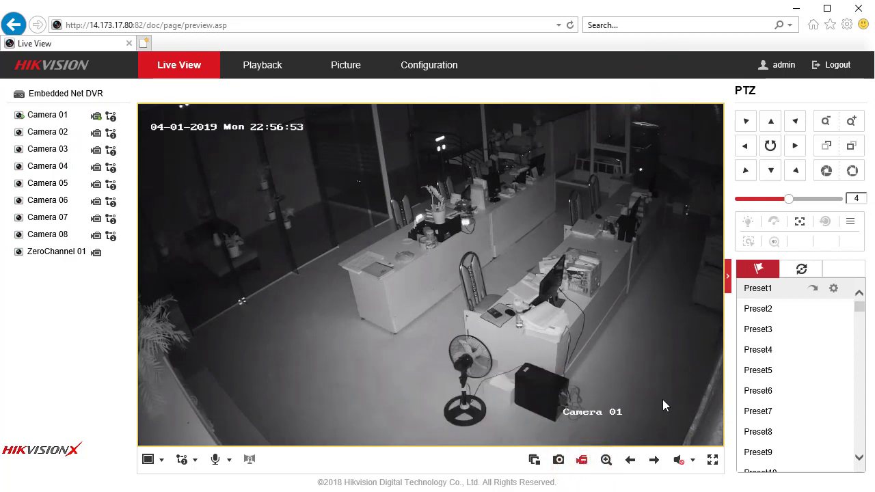
click(580, 462)
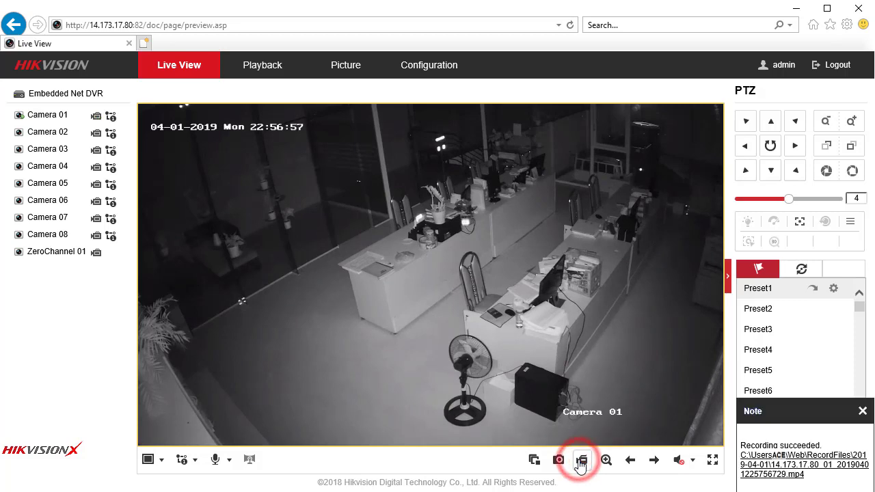
click(760, 457)
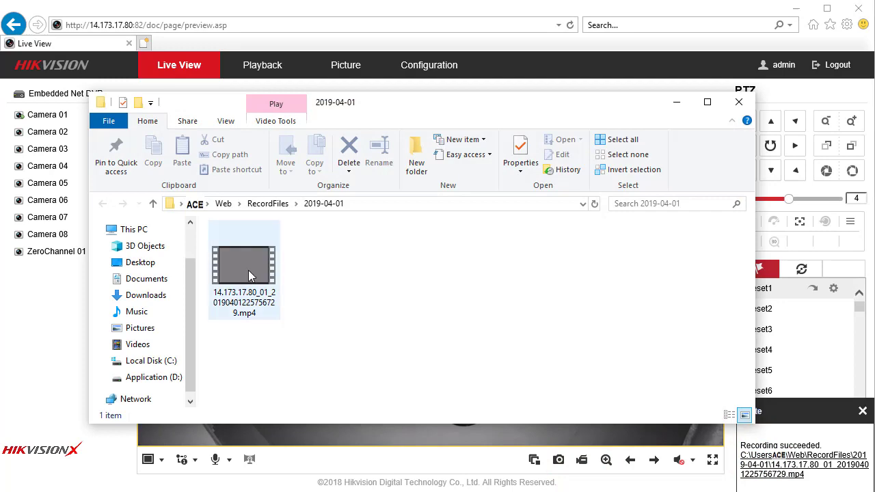
Play the saved live-view recording in MPC-HC x64, then close the player and minimize the folder
click(248, 270)
right_click(248, 271)
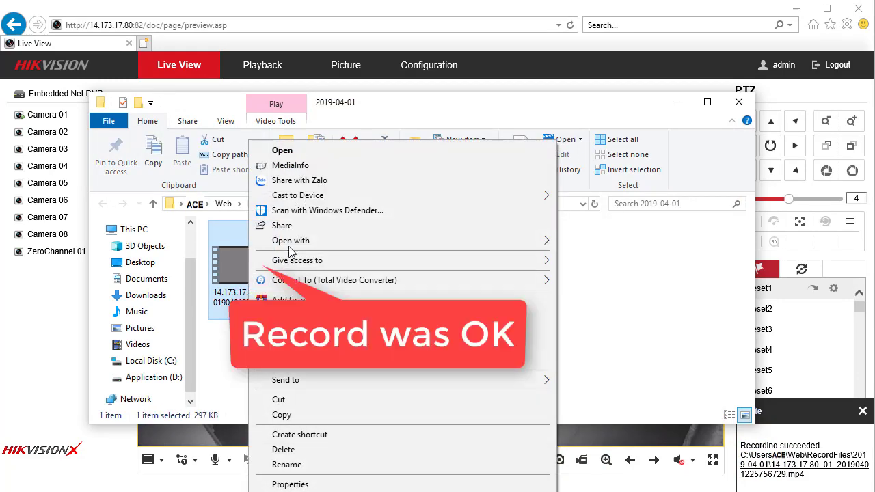
mouse_move(292, 244)
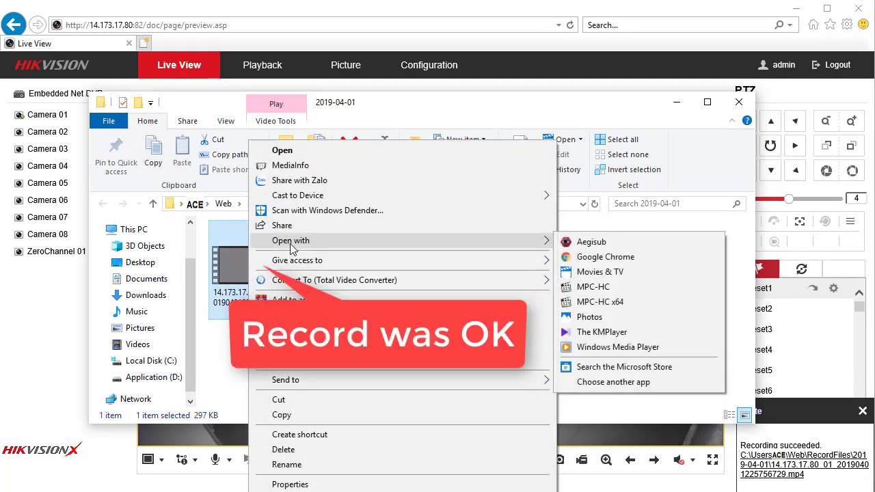
click(591, 302)
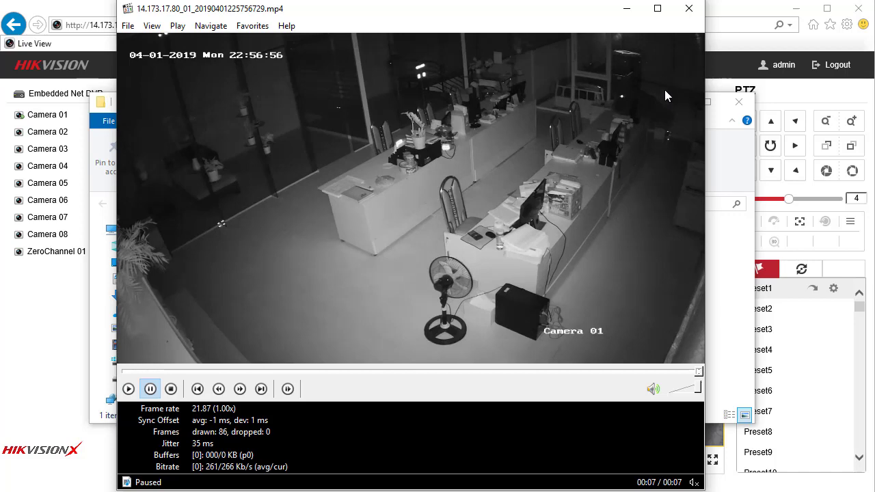
click(688, 11)
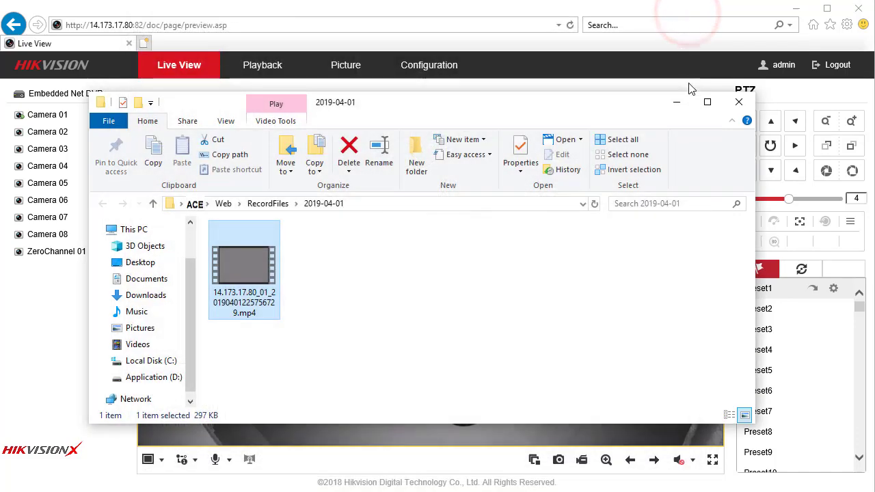
click(676, 105)
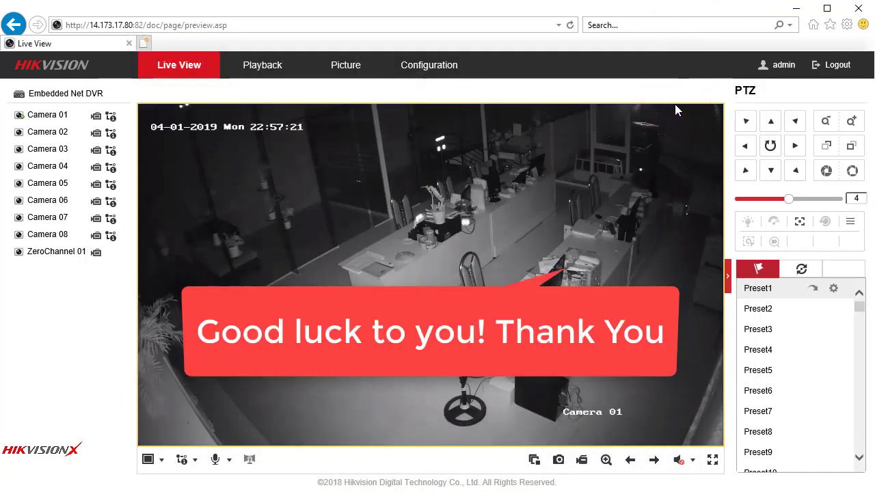